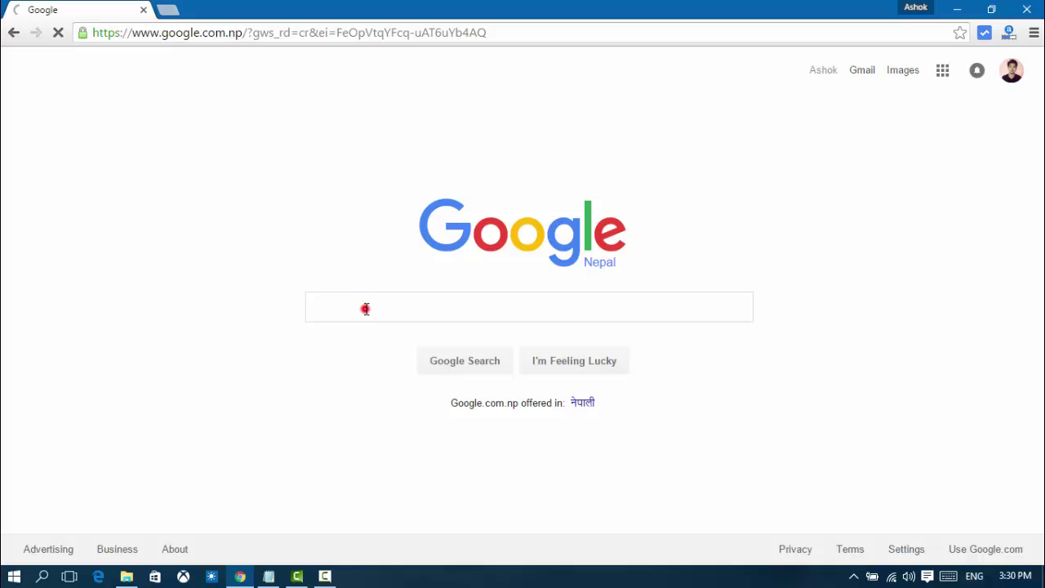
# Step: Search Google for 'adwcleaner' using the autocomplete suggestion after typing 'ad'
pyautogui.write('aw')
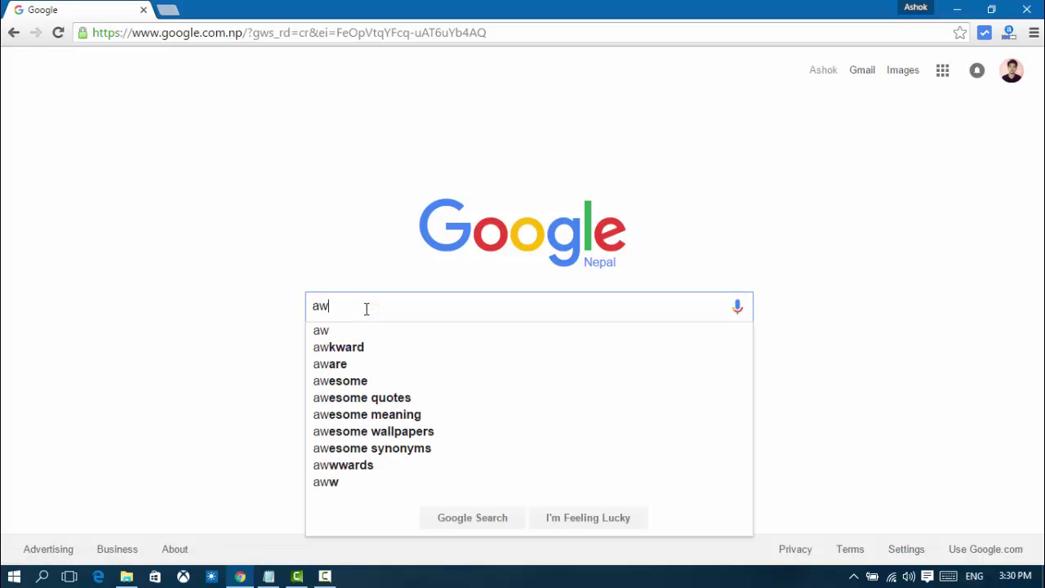
pyautogui.press('BackSpace')
pyautogui.write('d')
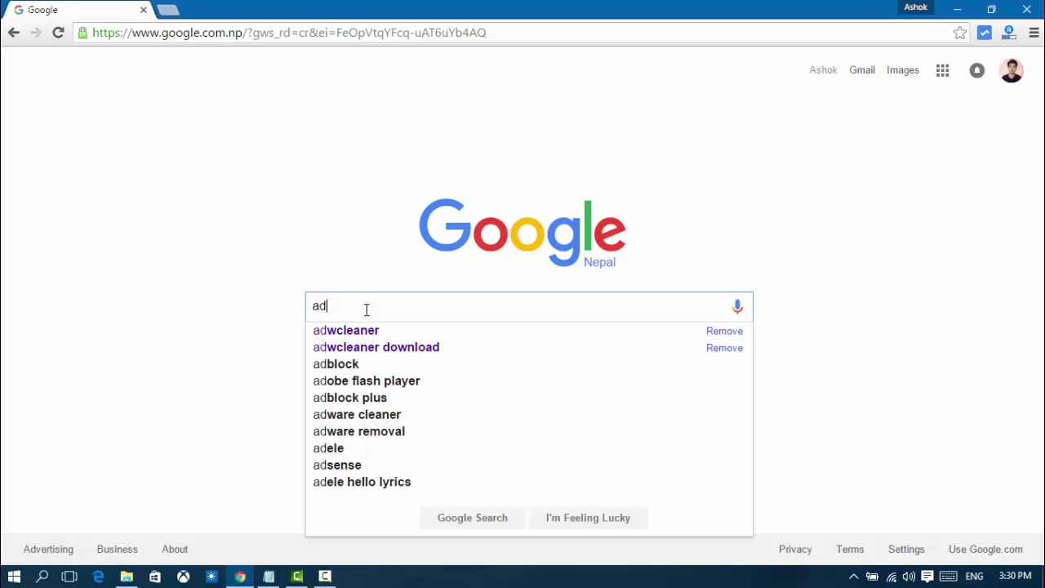
pyautogui.click(371, 333)
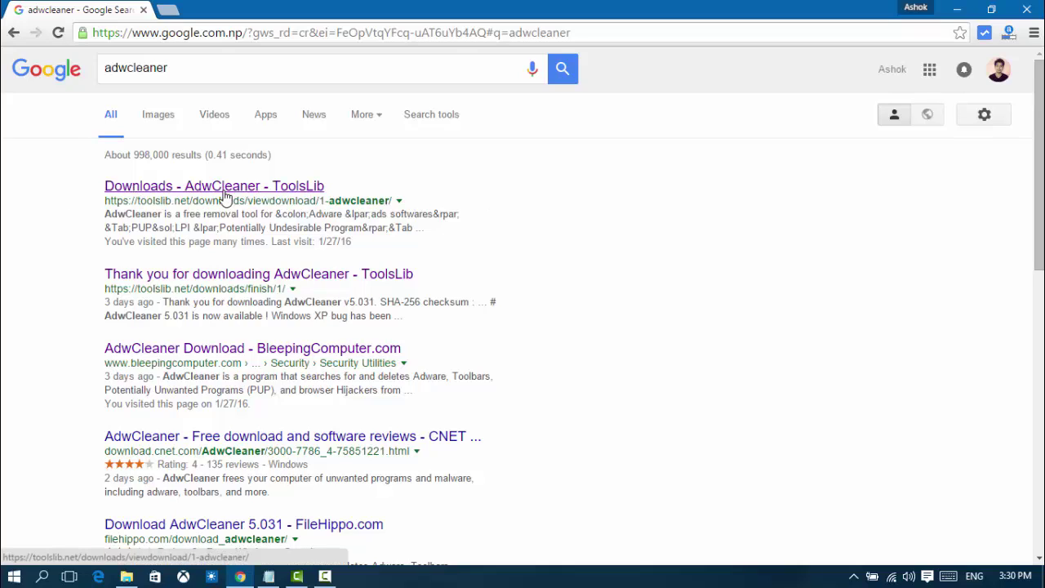
# Step: Open the ToolsLib AdwCleaner page, check supported Windows versions, and download v5.031
pyautogui.click(224, 190)
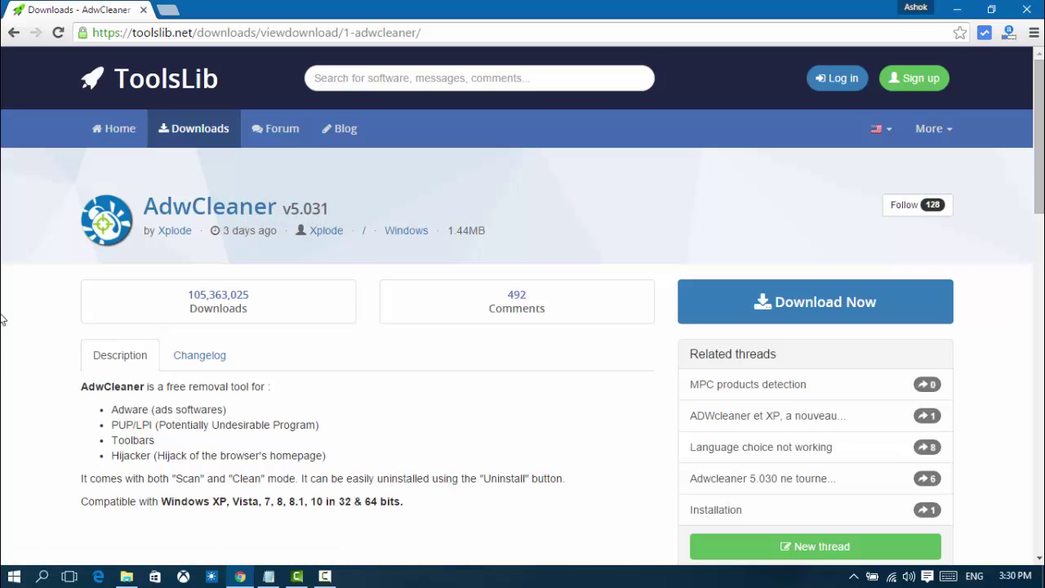
pyautogui.scroll(-1, 4, 357)
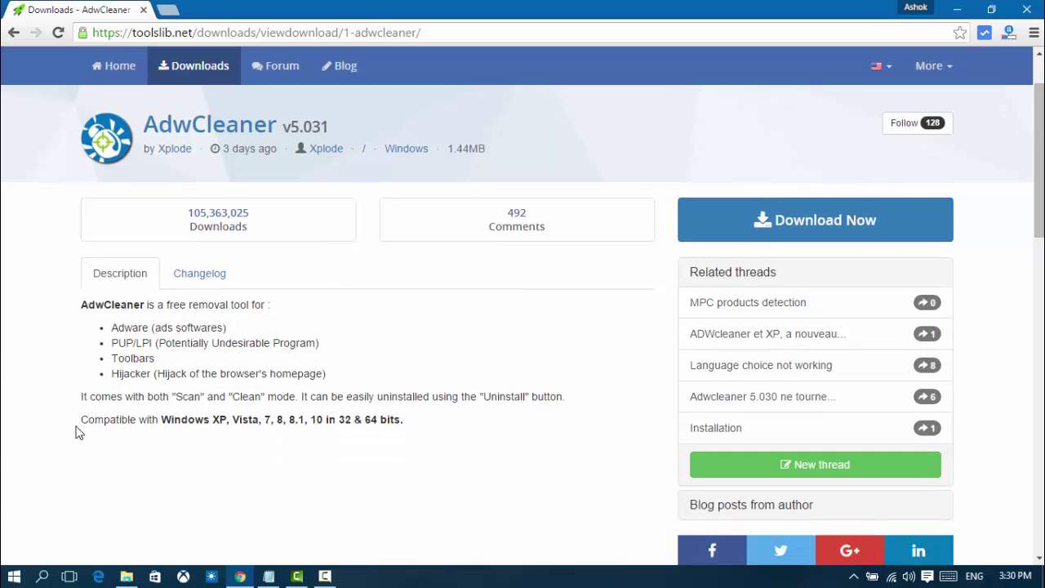
pyautogui.moveTo(204, 420); pyautogui.dragTo(311, 421)
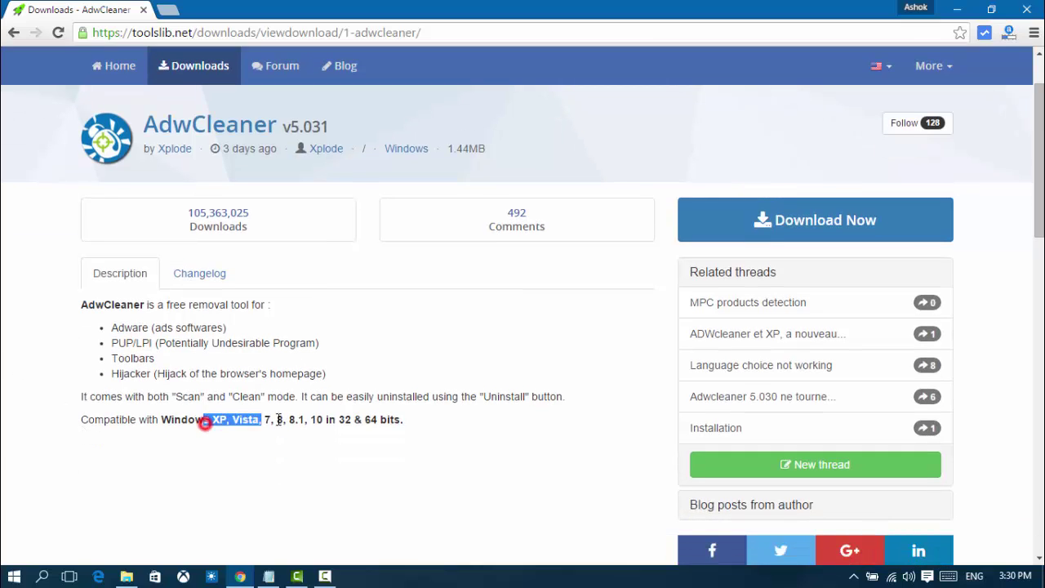
pyautogui.click(415, 425)
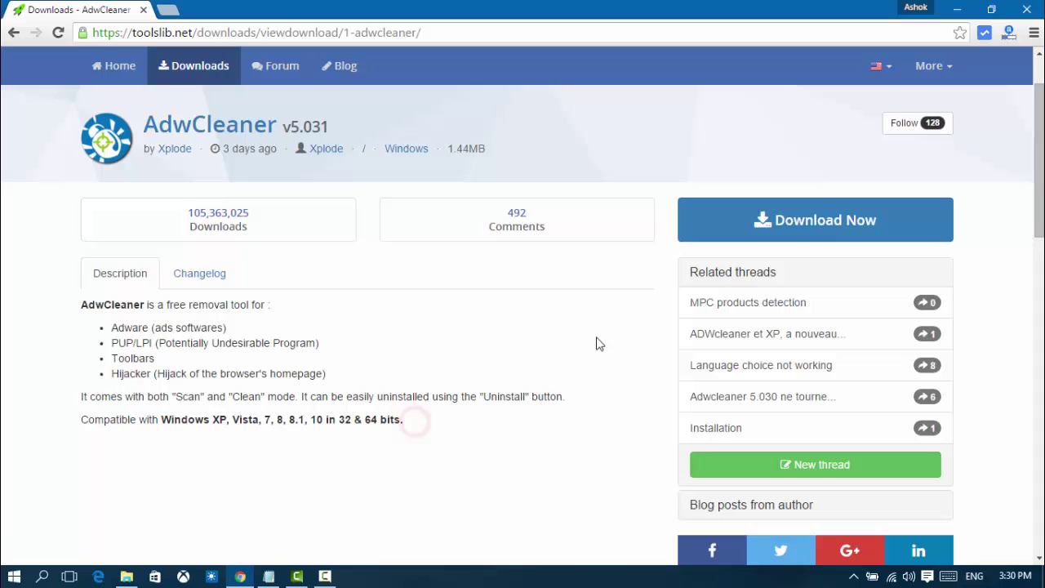
pyautogui.click(804, 226)
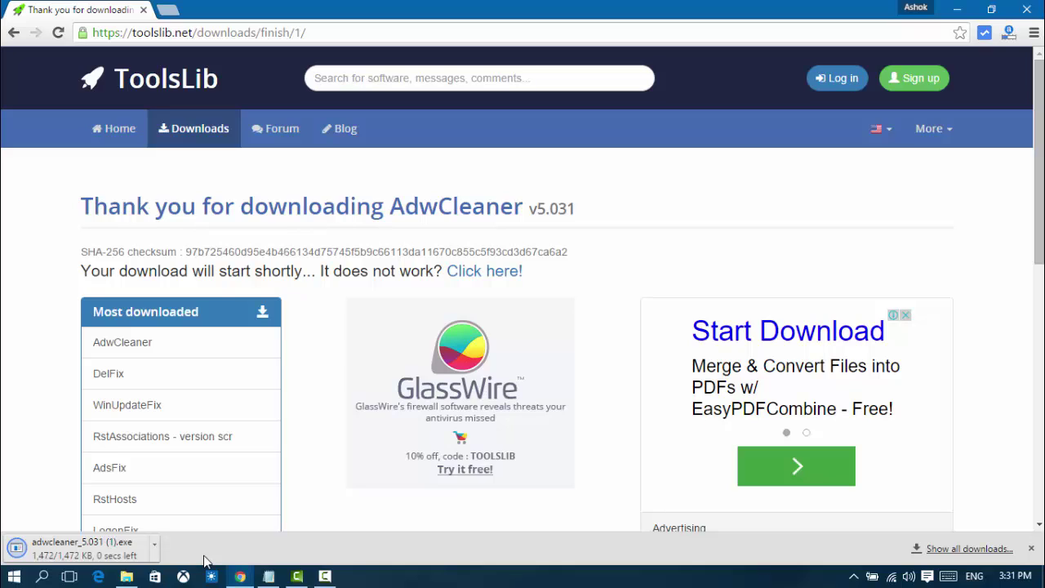
# Step: Launch the downloaded adwcleaner_5.031 (1).exe and minimise Chrome to show the desktop
pyautogui.click(80, 551)
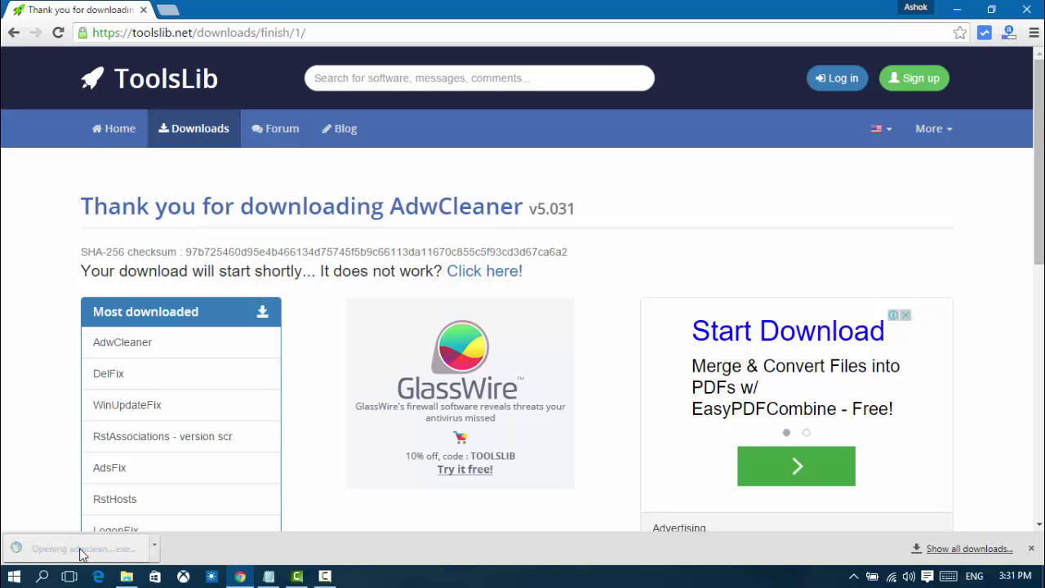
pyautogui.click(957, 9)
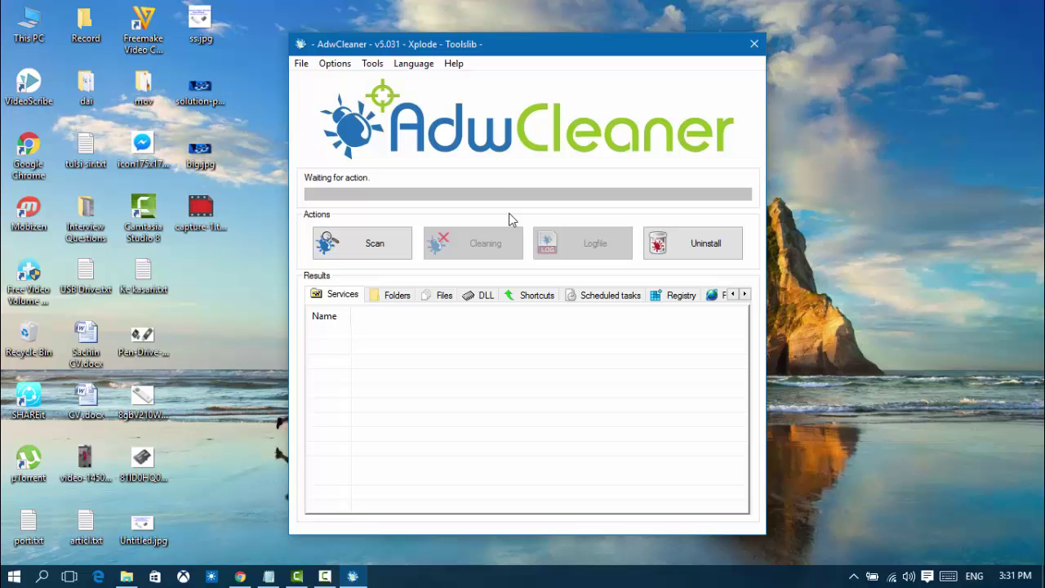
# Step: Run an AdwCleaner Scan for adware, letting it load its database
pyautogui.moveTo(553, 49); pyautogui.dragTo(549, 47)
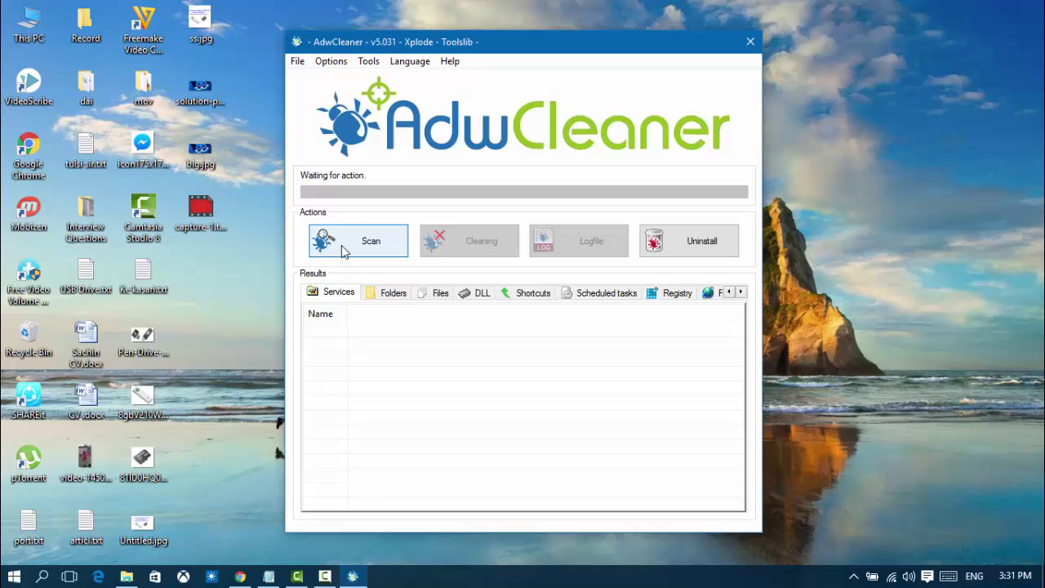
pyautogui.click(343, 250)
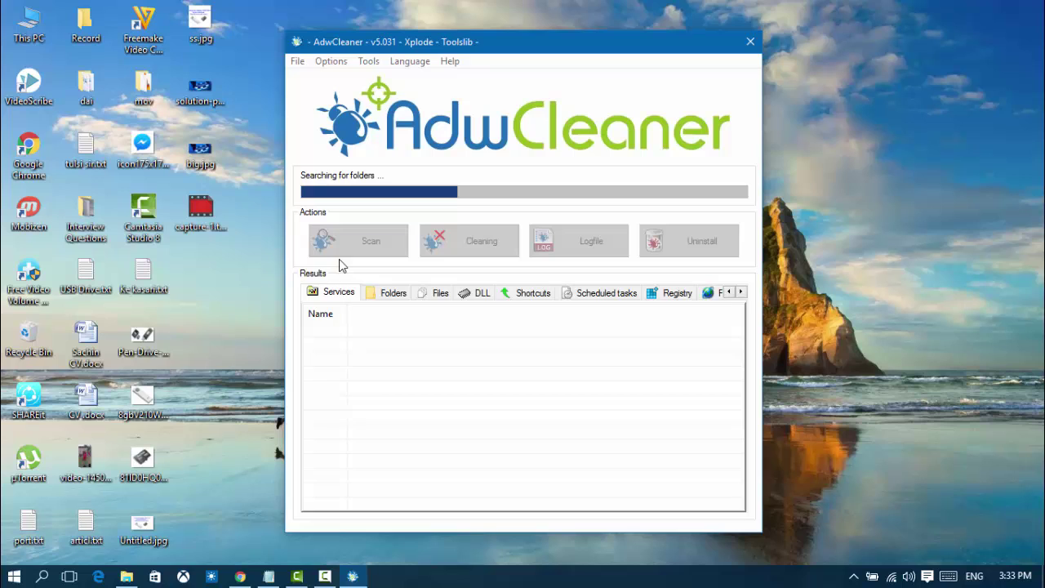
# Step: Review the Folders, Files, DLL, Shortcuts, Scheduled tasks and Registry results, then widen the Path column
pyautogui.click(380, 294)
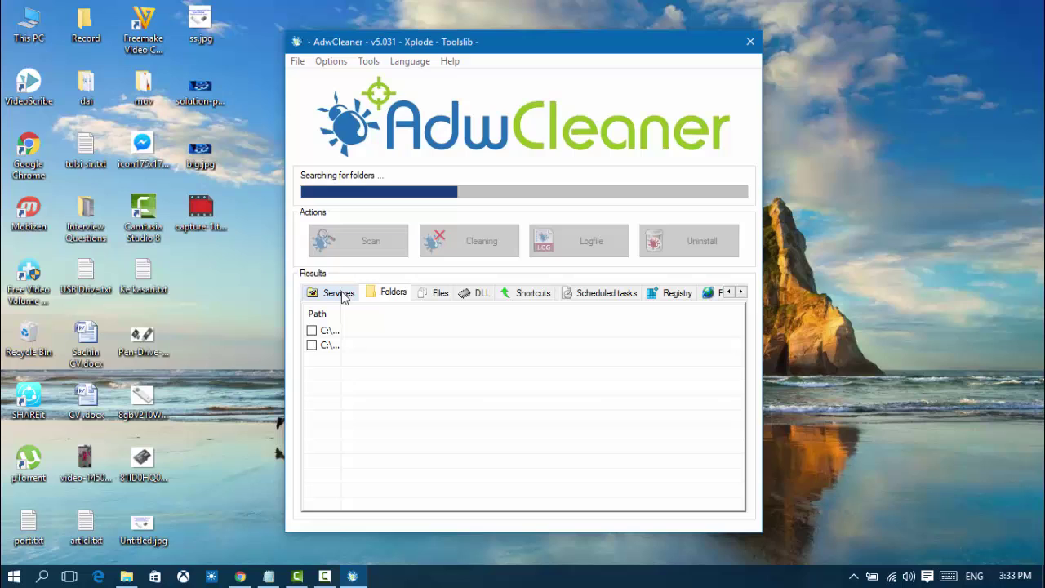
pyautogui.click(425, 296)
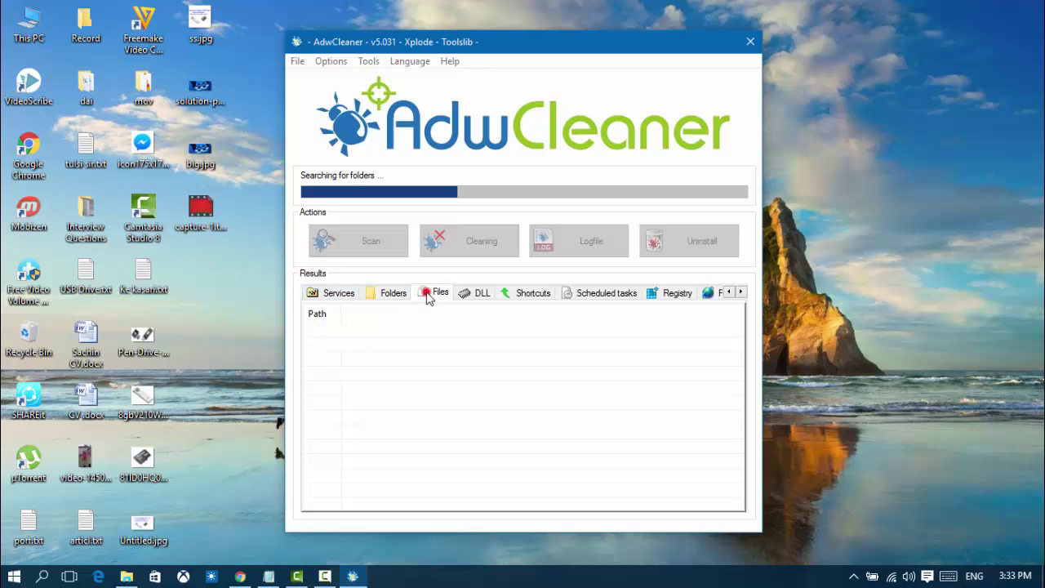
pyautogui.click(474, 294)
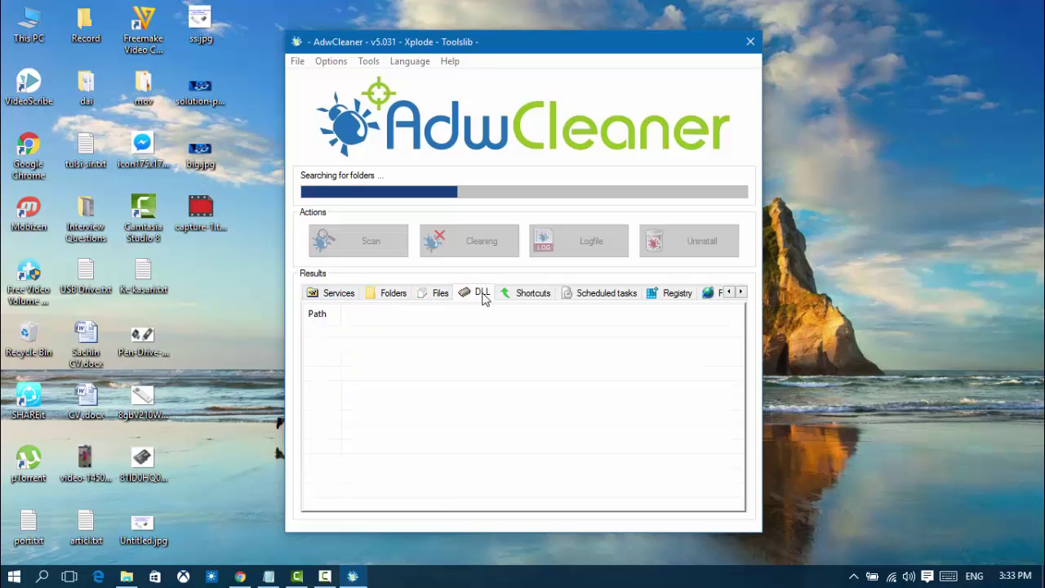
pyautogui.click(517, 297)
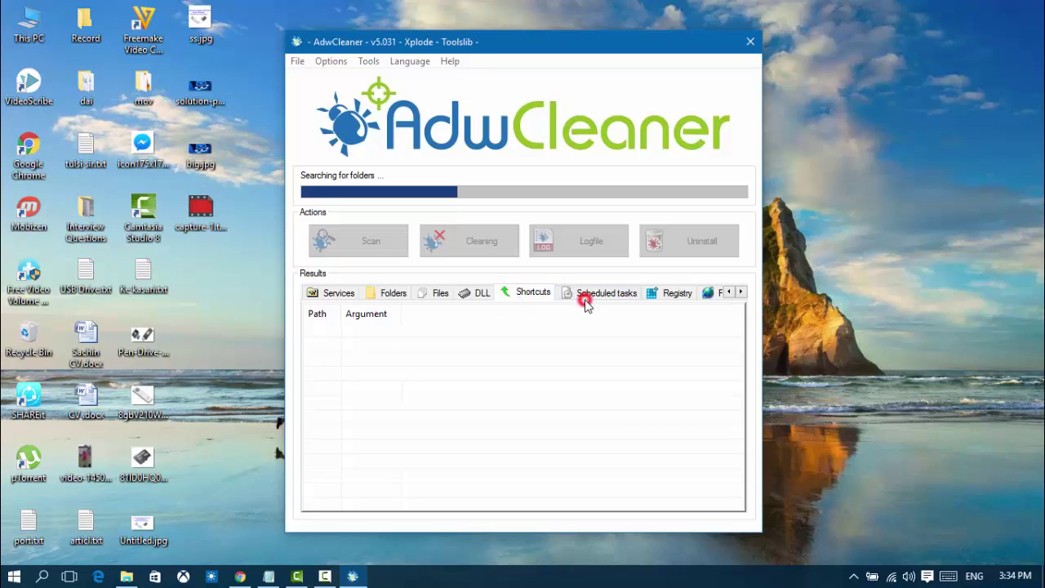
pyautogui.click(586, 300)
pyautogui.click(667, 294)
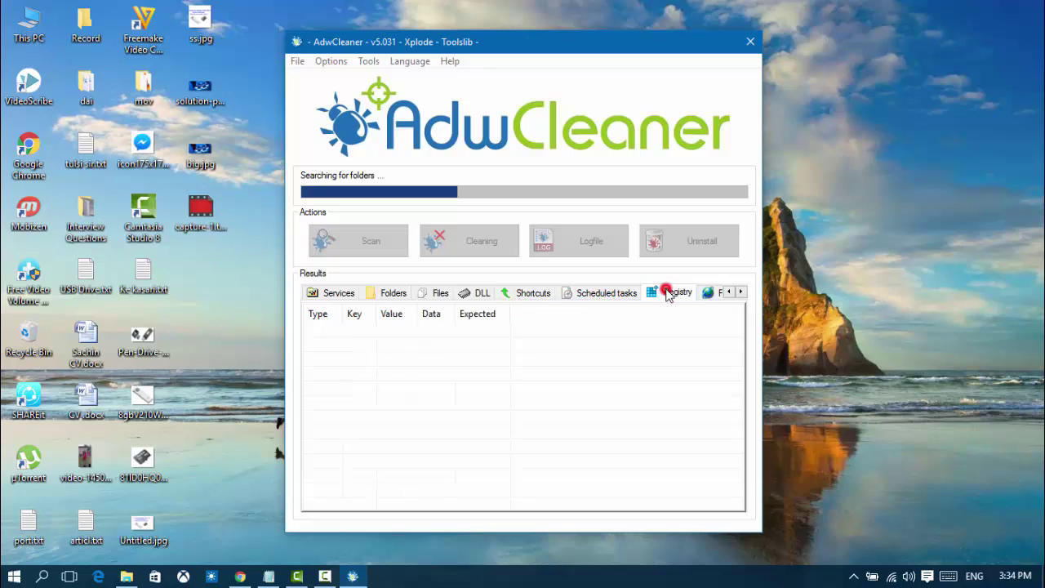
pyautogui.click(711, 294)
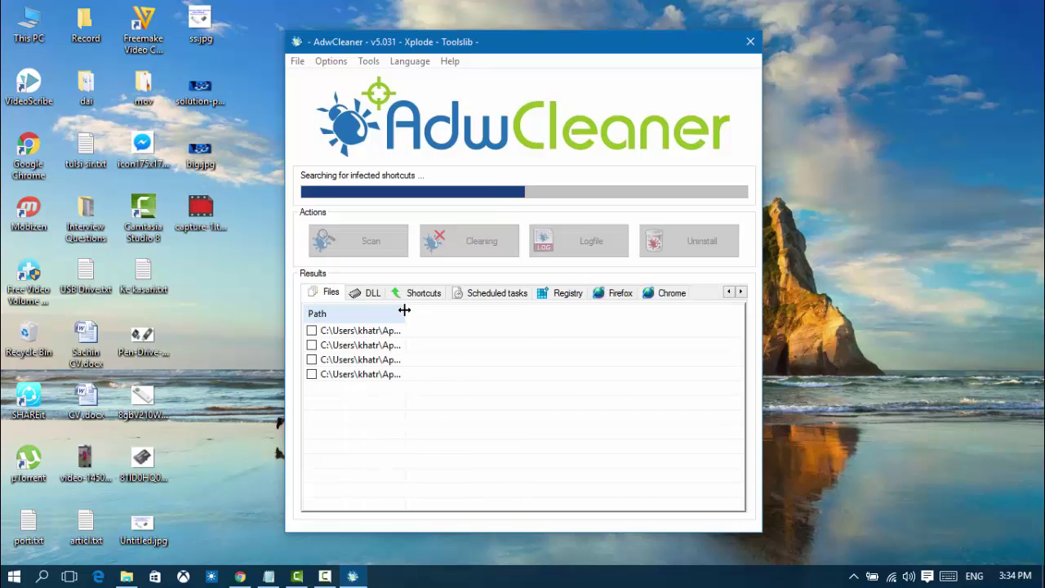
pyautogui.moveTo(404, 310)
pyautogui.mouseDown()
pyautogui.moveTo(574, 319)
pyautogui.moveTo(364, 333)
pyautogui.mouseUp()
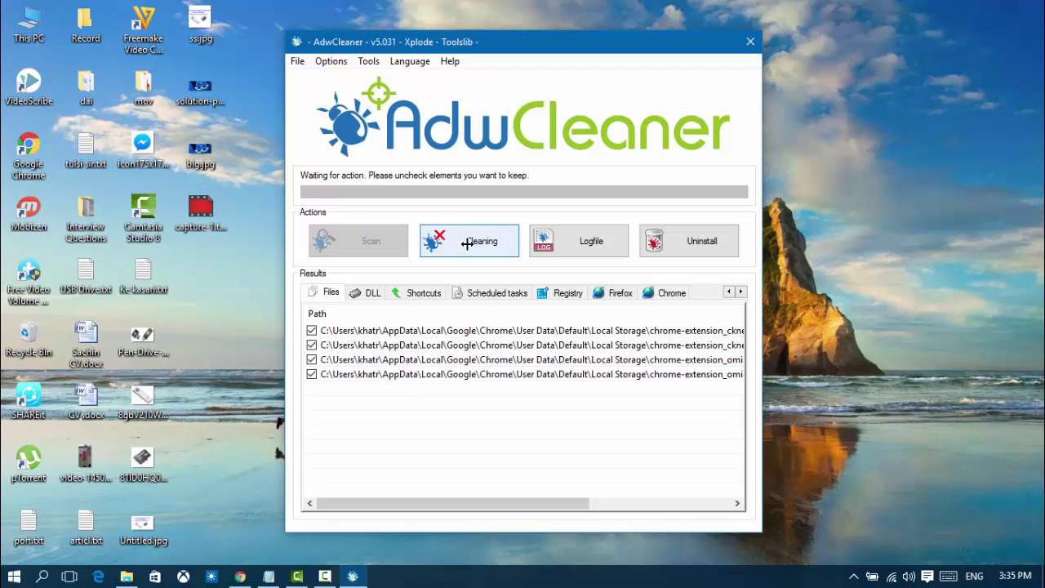
# Step: Start Cleaning the four flagged files and accept the 'Closing programs' warning
pyautogui.click(467, 243)
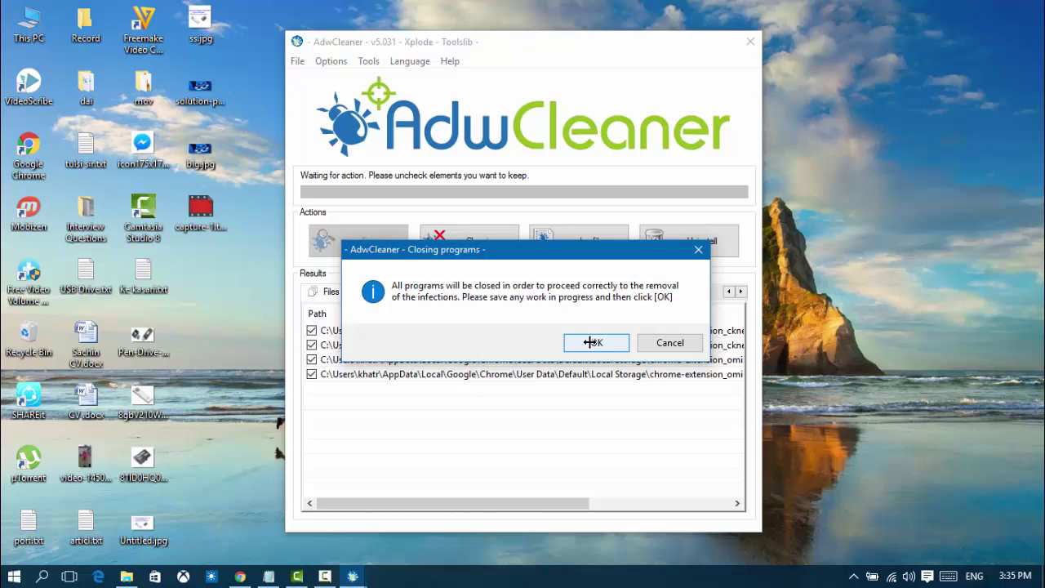
pyautogui.click(598, 342)
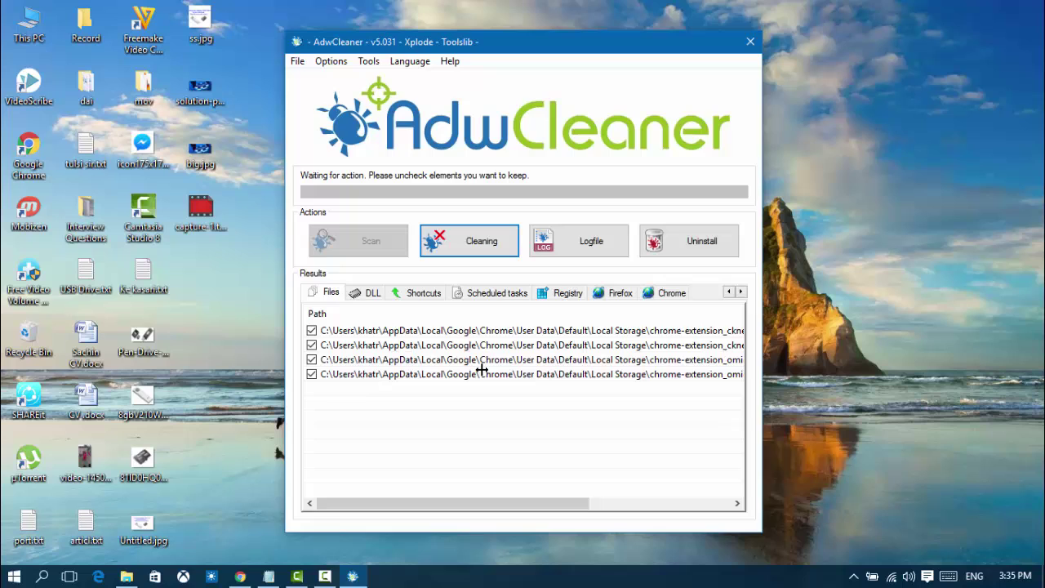